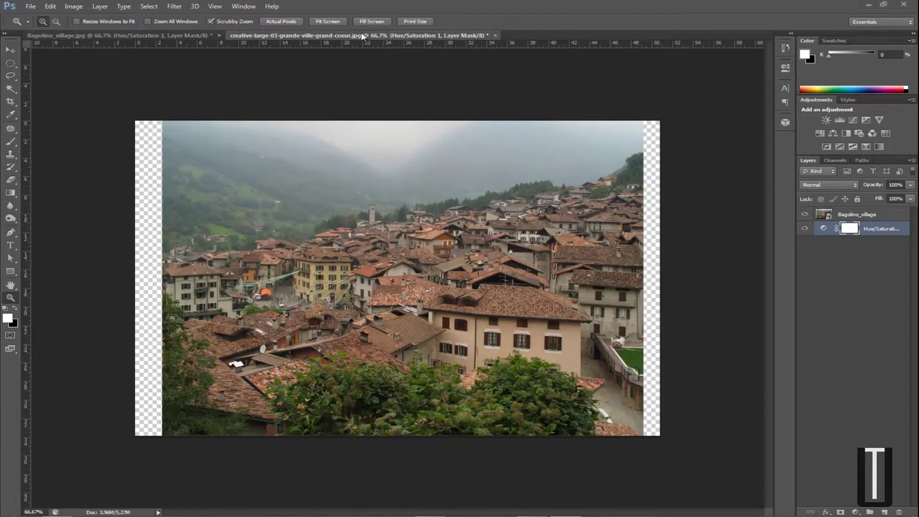
# Compare Bagolino_village.jpg side by side with creative-large-03-grande-ville-grand-coeur.jpg, then redock the windows and return to Bagolino_village.jpg.
pyautogui.click(161, 36)
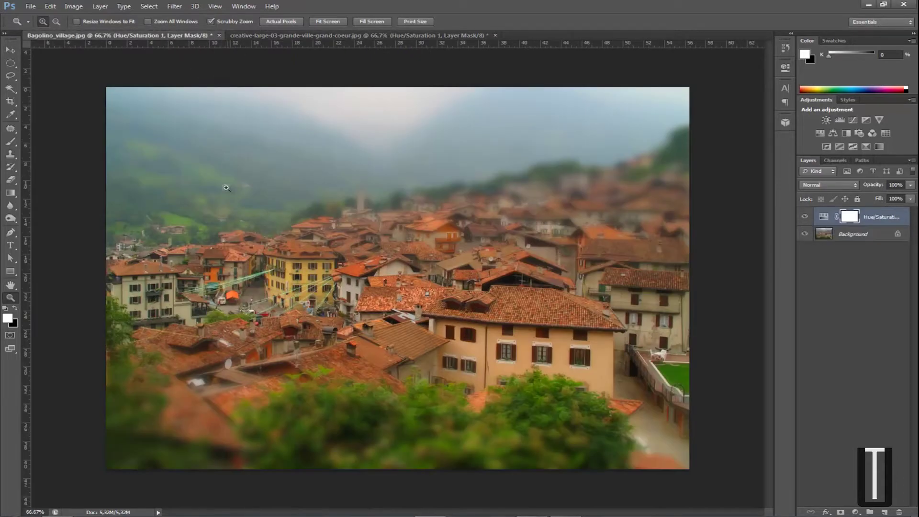
pyautogui.moveTo(286, 41); pyautogui.dragTo(619, 18)
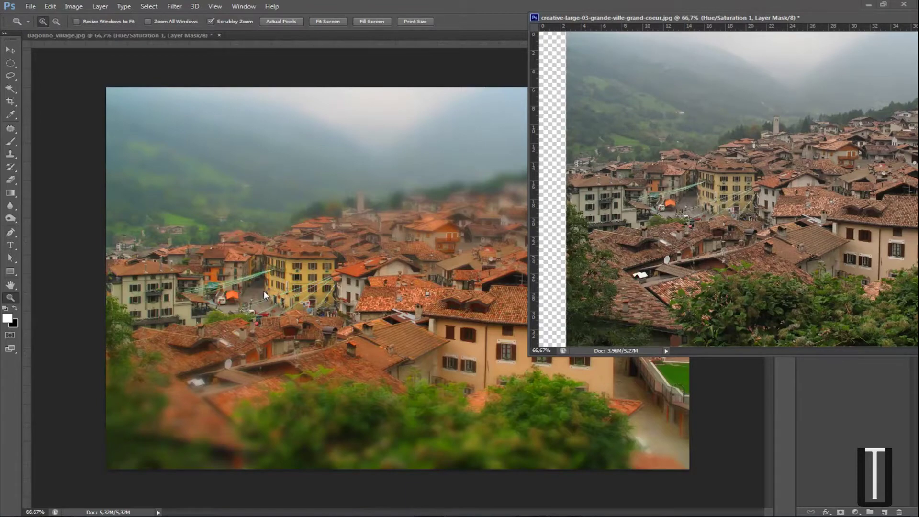
pyautogui.moveTo(730, 22); pyautogui.dragTo(615, 15)
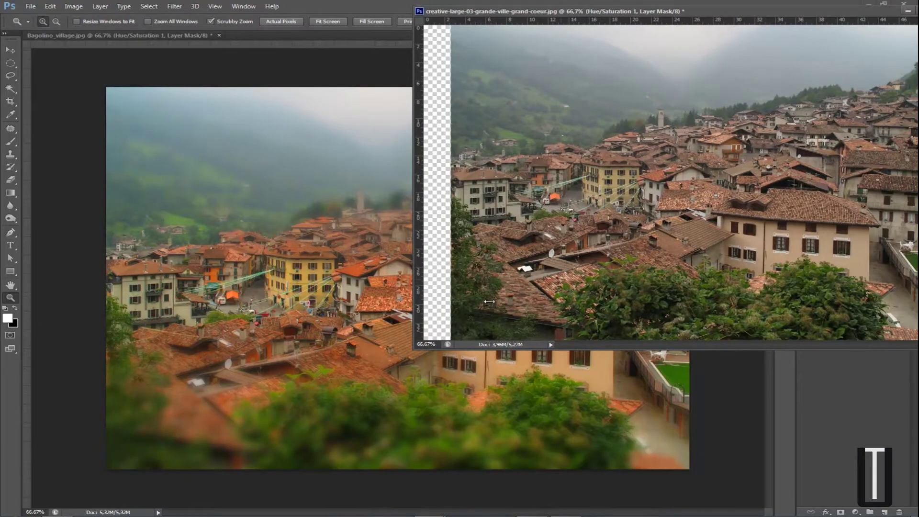
pyautogui.moveTo(638, 12); pyautogui.dragTo(330, 33)
pyautogui.click(196, 36)
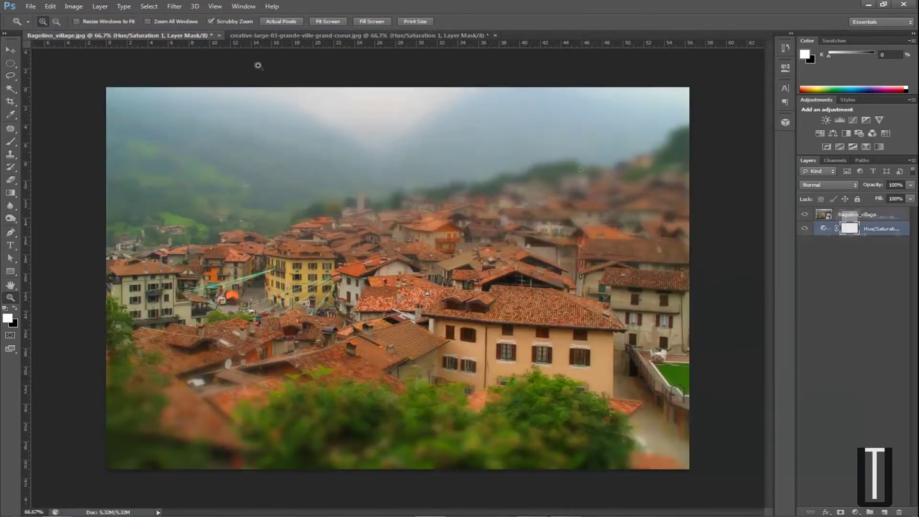
# Delete the Hue/Saturation adjustment layer and revert the village photo to its original unblurred Background.
pyautogui.press('Delete')
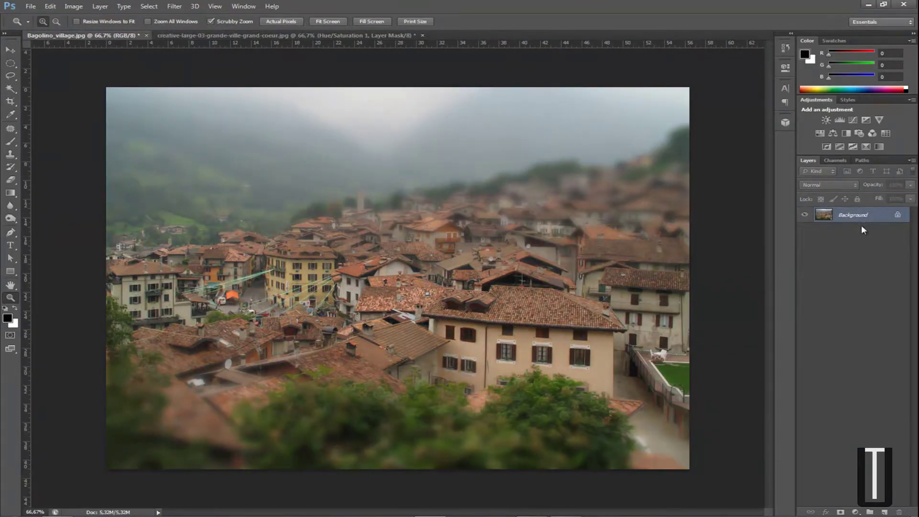
pyautogui.hotkey('ctrl', 'z')
pyautogui.press('Delete')
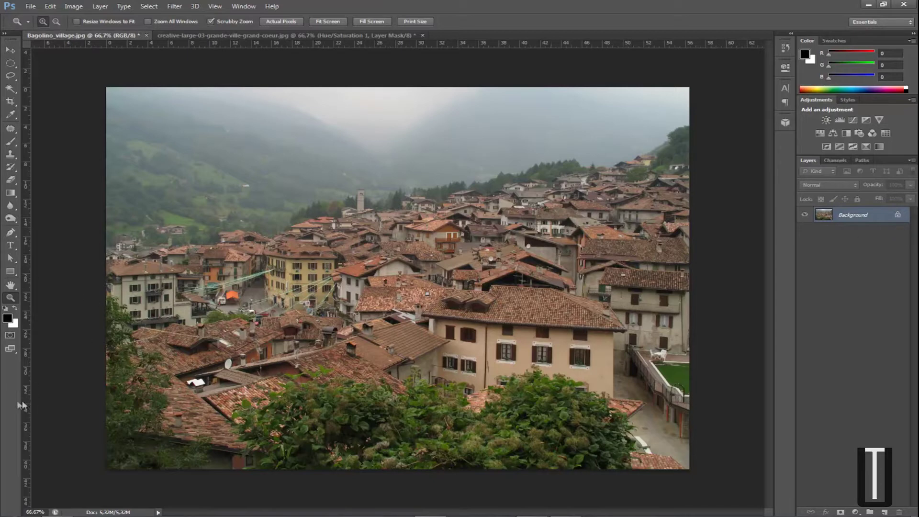
# Switch the village photo into Quick Mask mode.
pyautogui.click(10, 335)
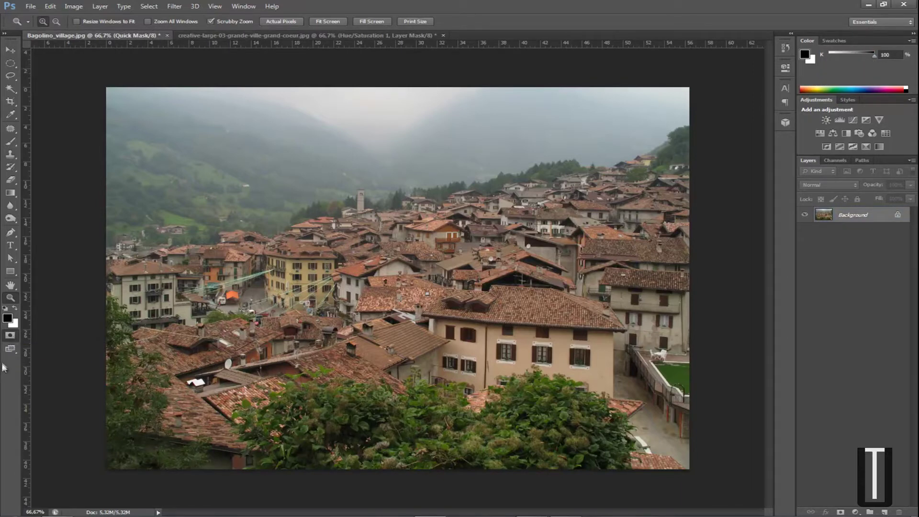
pyautogui.click(10, 337)
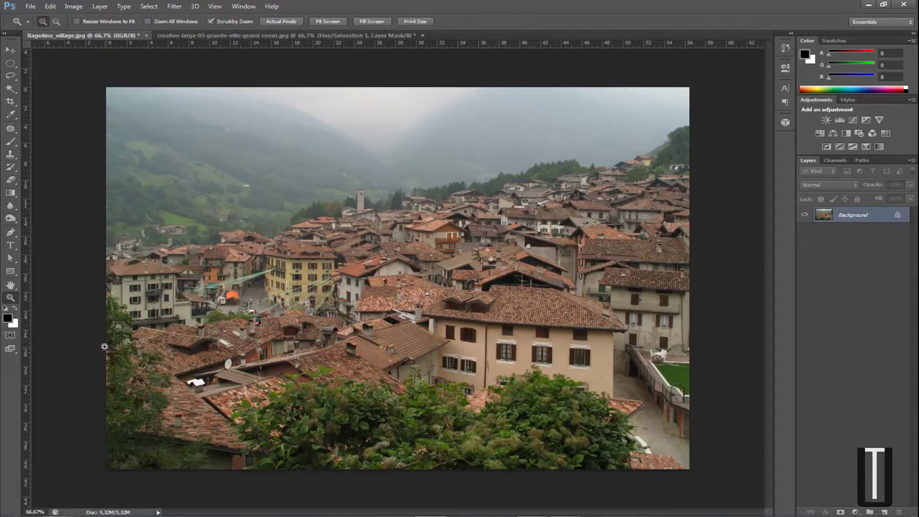
pyautogui.press('q')
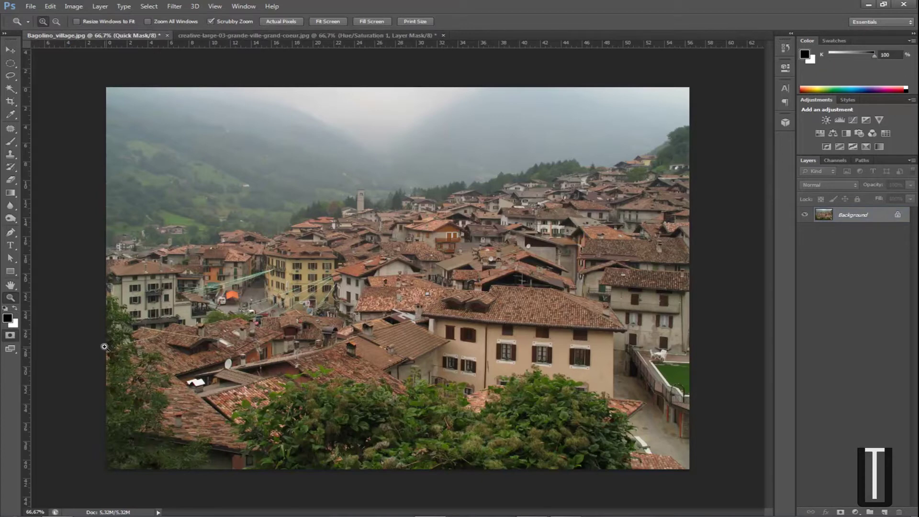
pyautogui.click(12, 338)
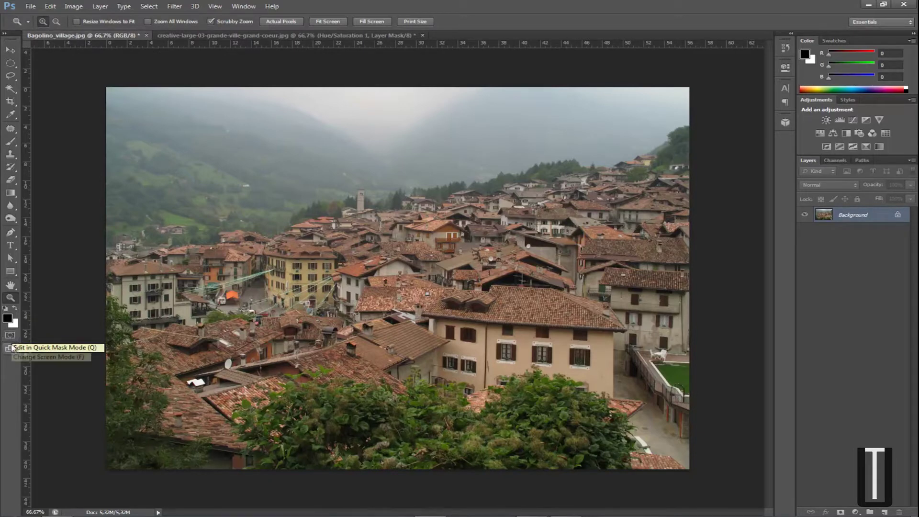
pyautogui.click(12, 336)
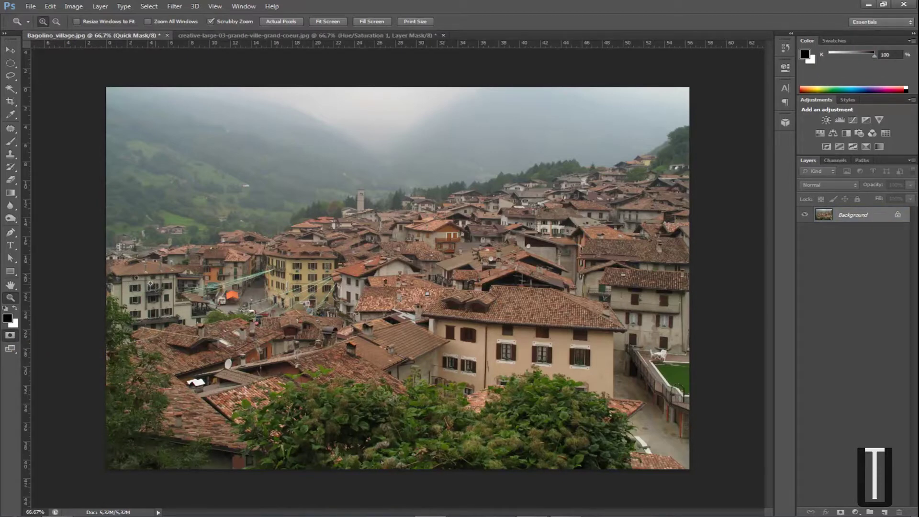
# Set up the Gradient tool with a reflected, solid black-to-white gradient at 100% smoothness.
pyautogui.click(14, 197)
pyautogui.click(13, 196)
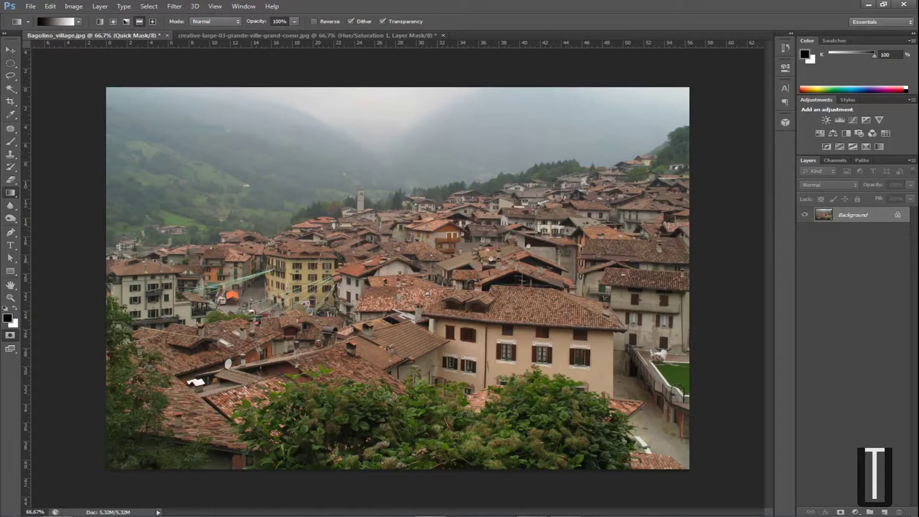
pyautogui.click(14, 197)
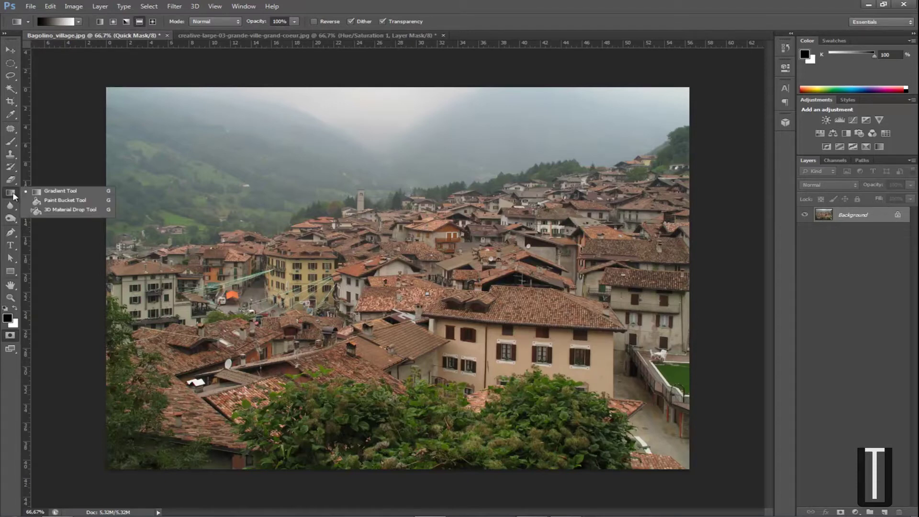
pyautogui.click(47, 193)
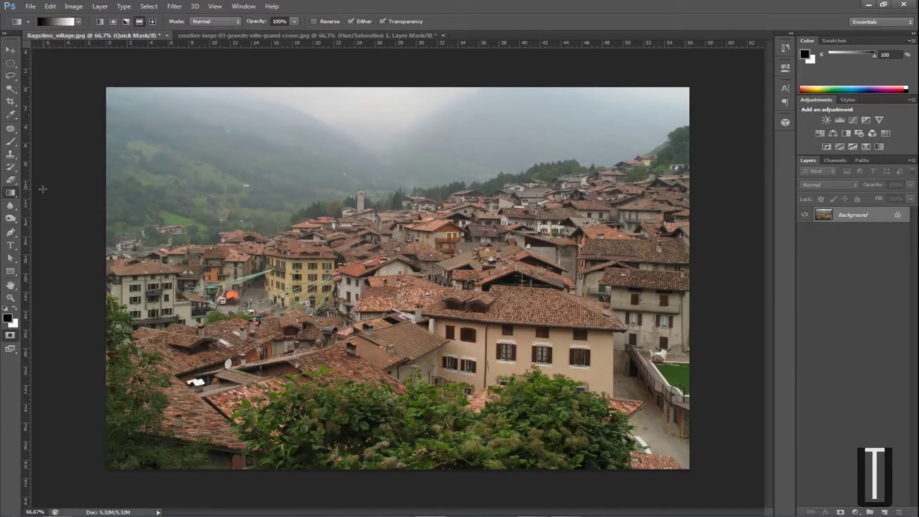
pyautogui.click(139, 23)
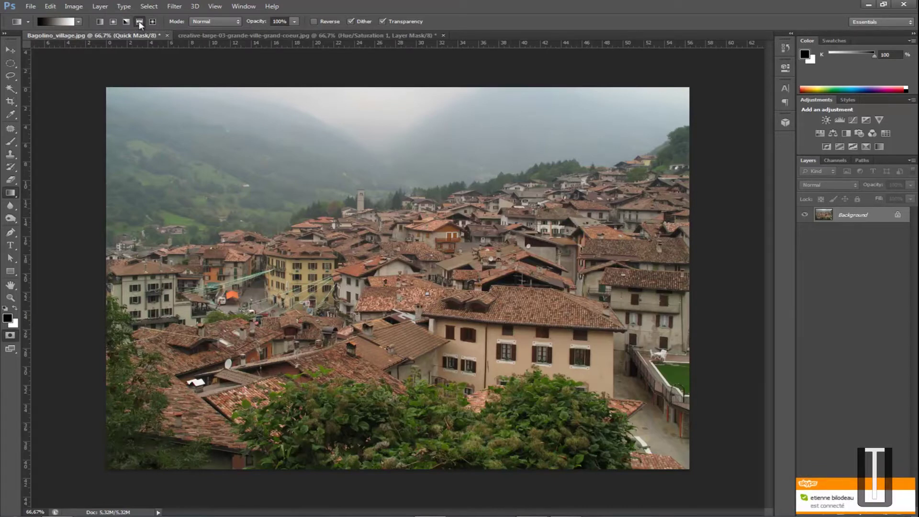
pyautogui.click(43, 21)
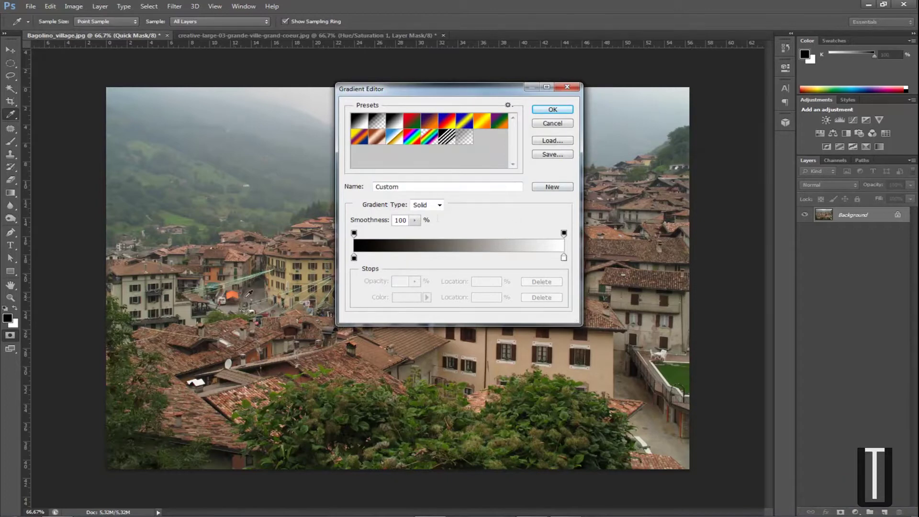
pyautogui.click(553, 110)
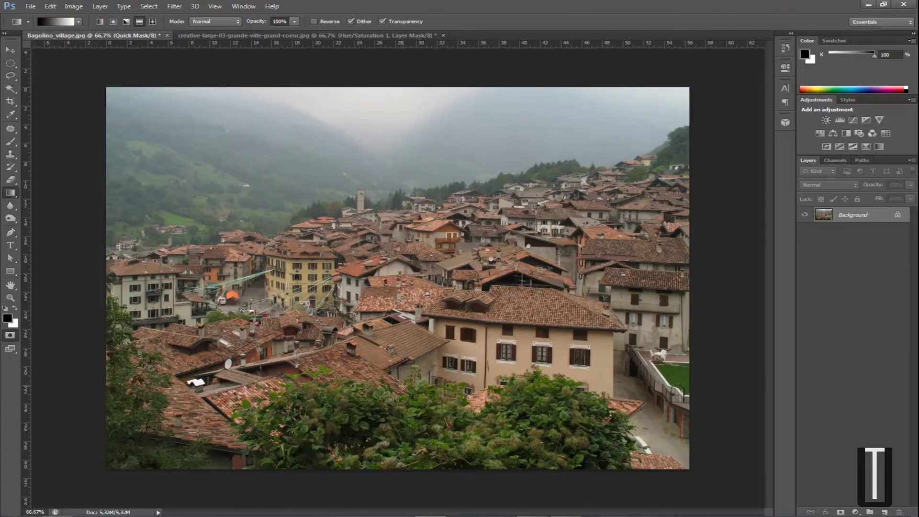
# Paint a reflected gradient mask band across the middle rooftops of the village and convert the mask into a selection.
pyautogui.moveTo(432, 391); pyautogui.dragTo(437, 358)
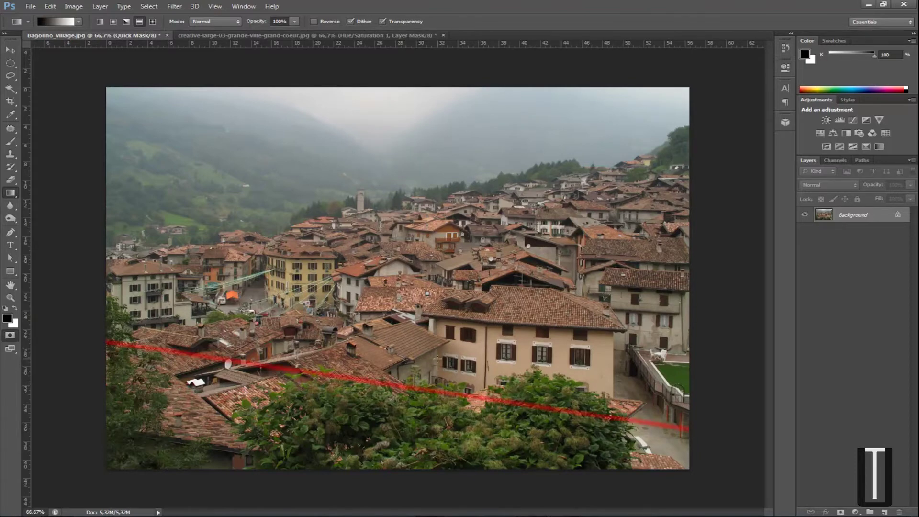
pyautogui.hotkey('ctrl', 'z')
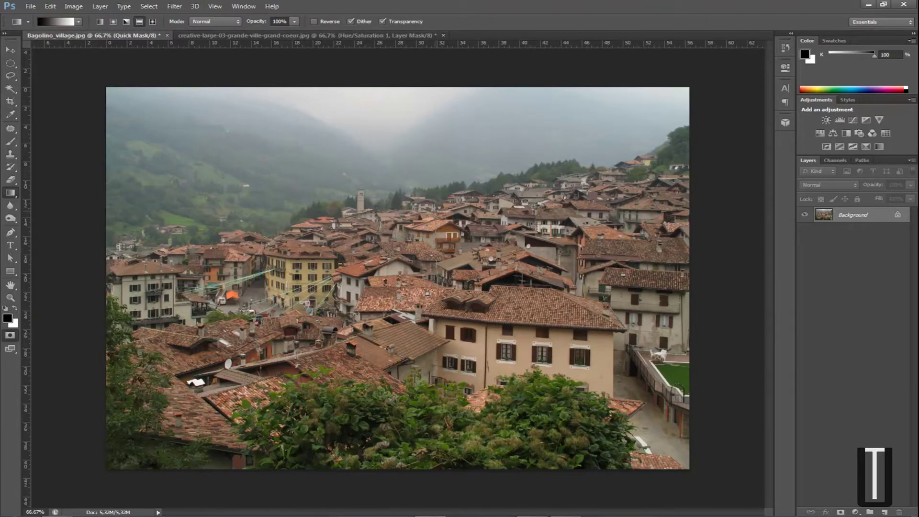
pyautogui.moveTo(437, 288); pyautogui.dragTo(436, 217)
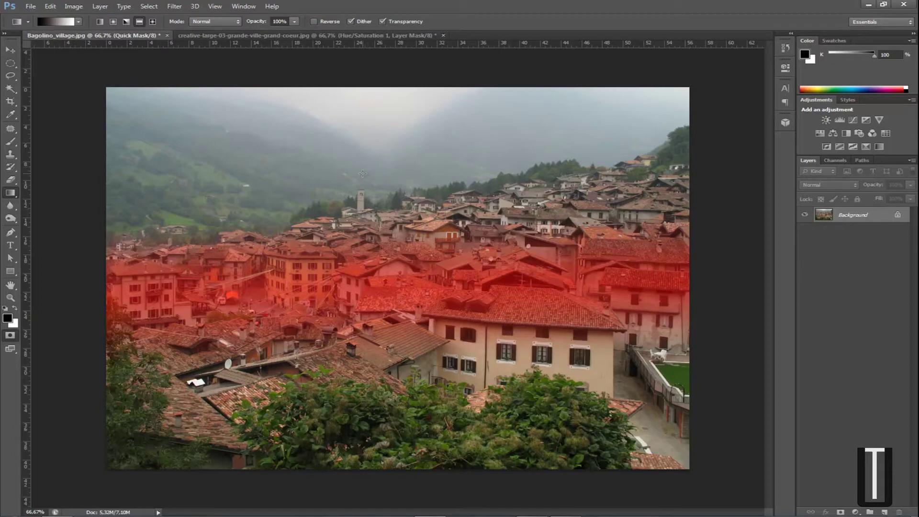
pyautogui.press('q')
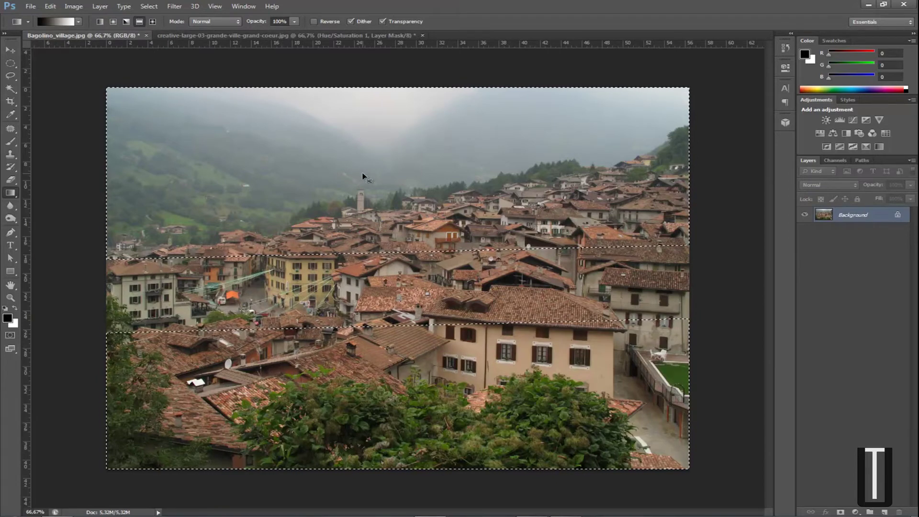
pyautogui.press('q')
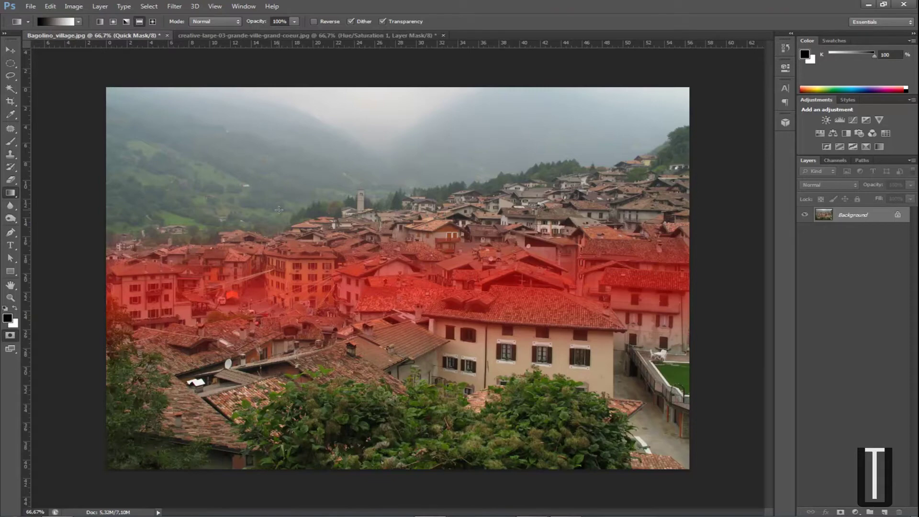
pyautogui.press('q')
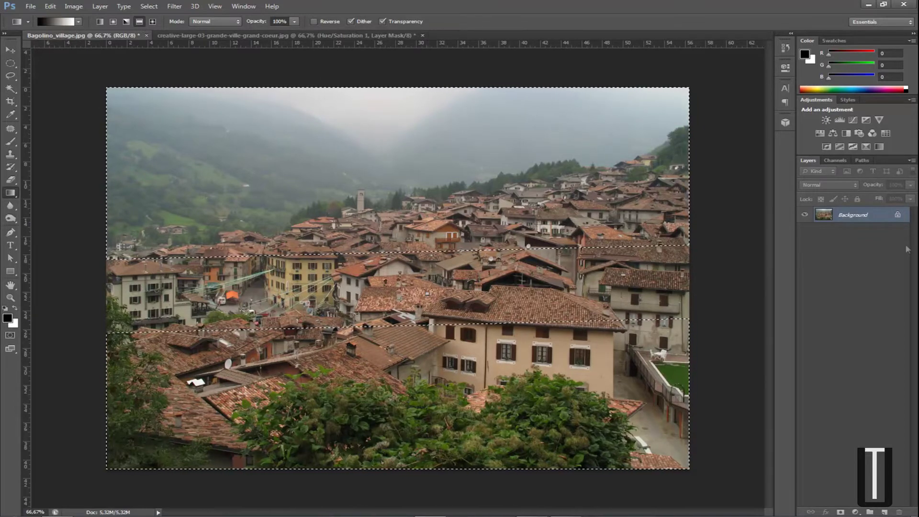
# Convert the locked Background into a regular layer named Layer 0 and make it the active layer.
pyautogui.doubleClick(899, 218)
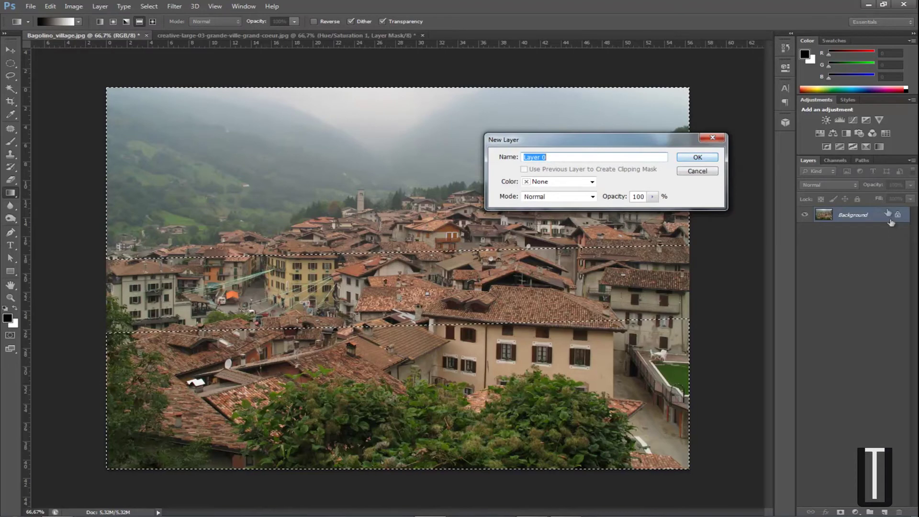
pyautogui.press('Return')
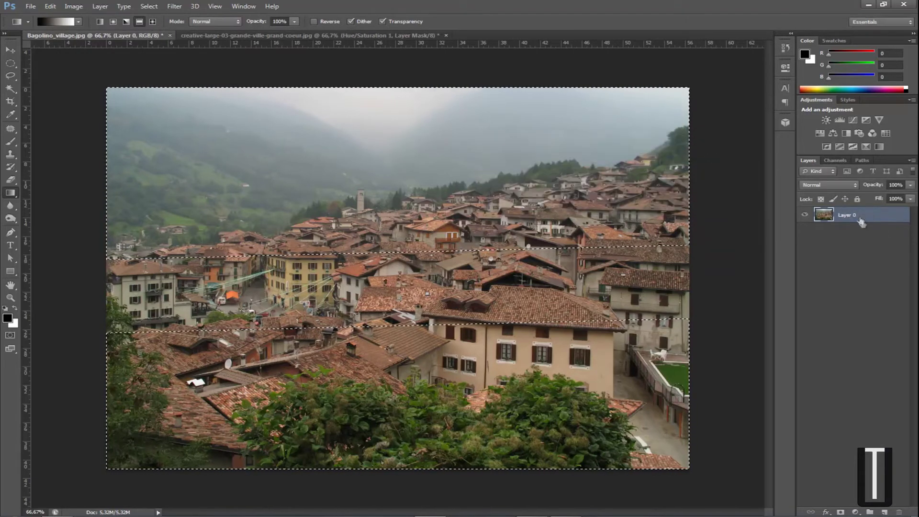
pyautogui.click(863, 245)
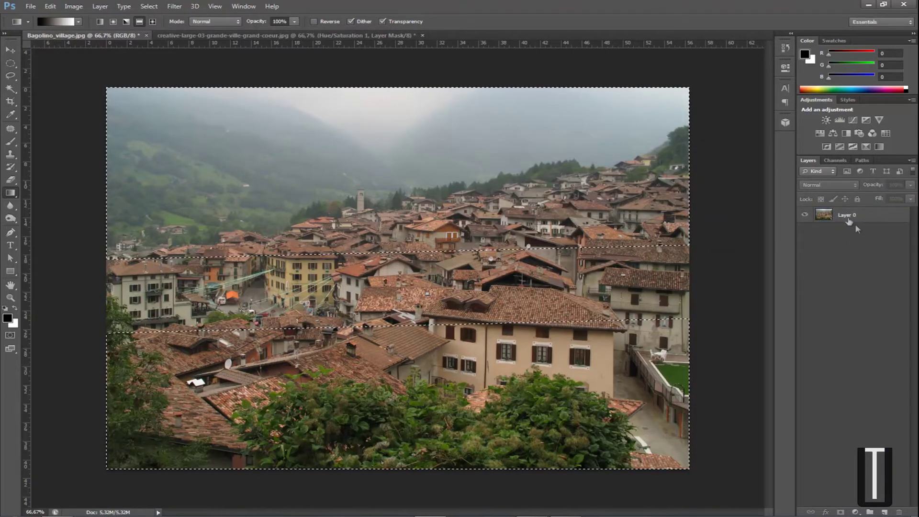
pyautogui.click(174, 6)
pyautogui.moveTo(195, 6)
pyautogui.click(852, 233)
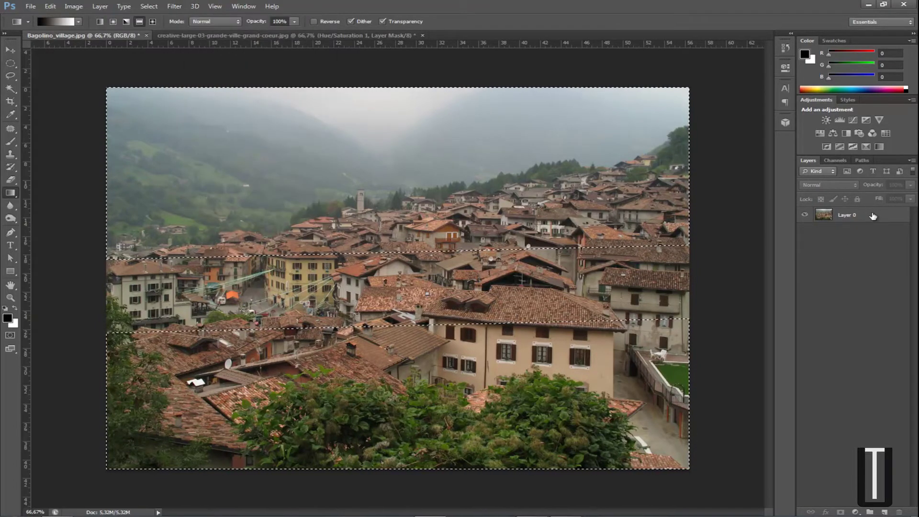
pyautogui.click(874, 217)
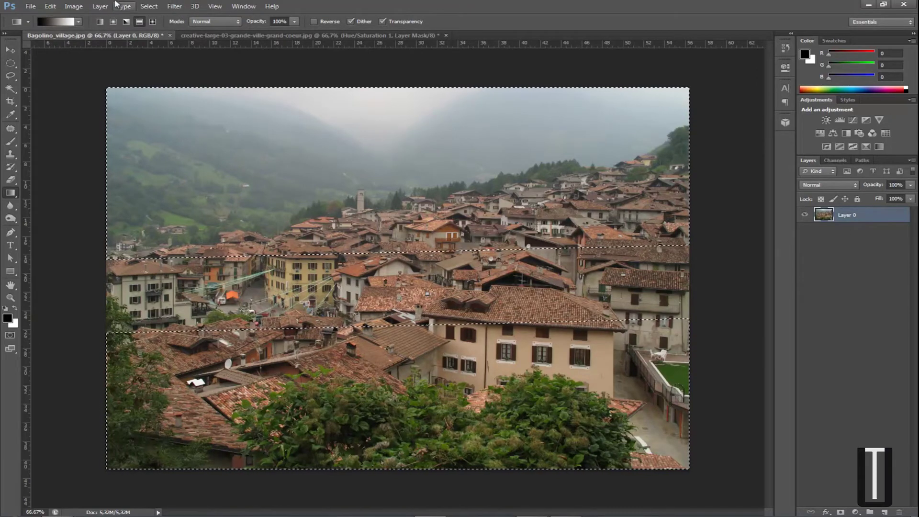
# Apply a Gaussian Blur with a radius of 9,3 pixels to the selected areas of Layer 0 and clear the selection.
pyautogui.click(178, 8)
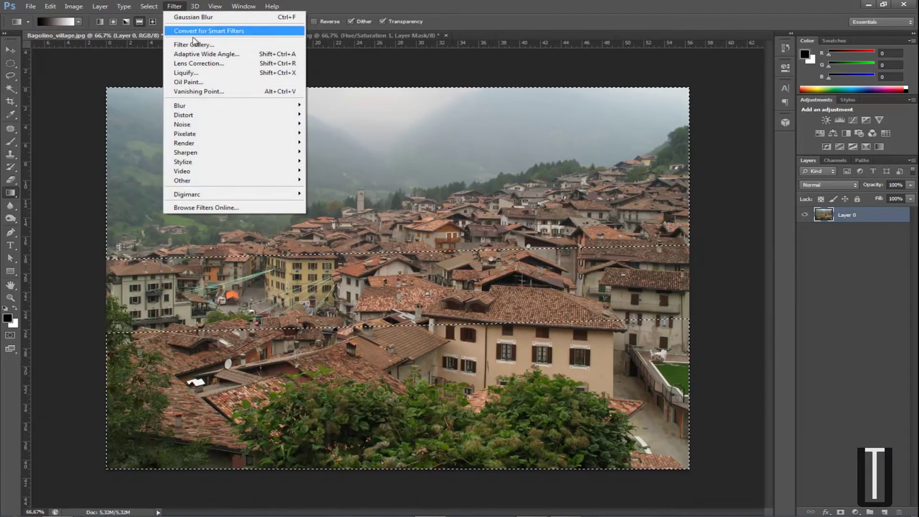
pyautogui.moveTo(225, 110)
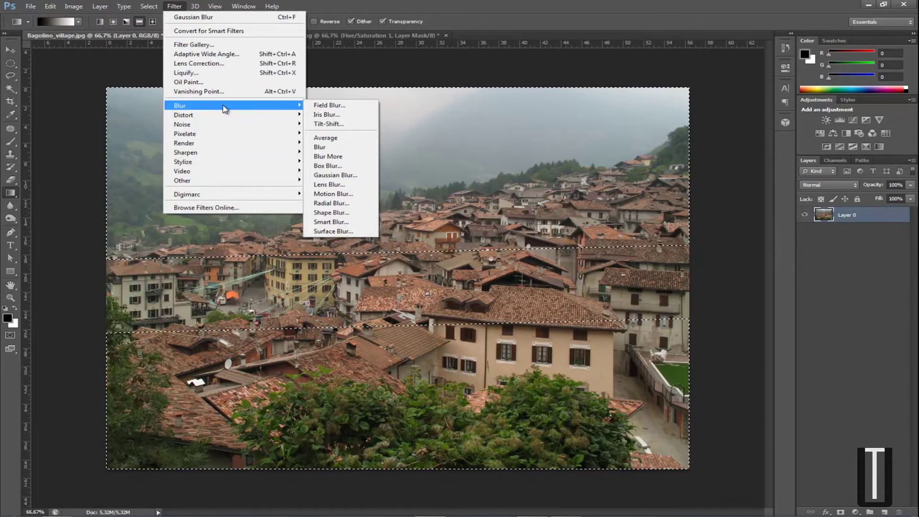
pyautogui.click(335, 176)
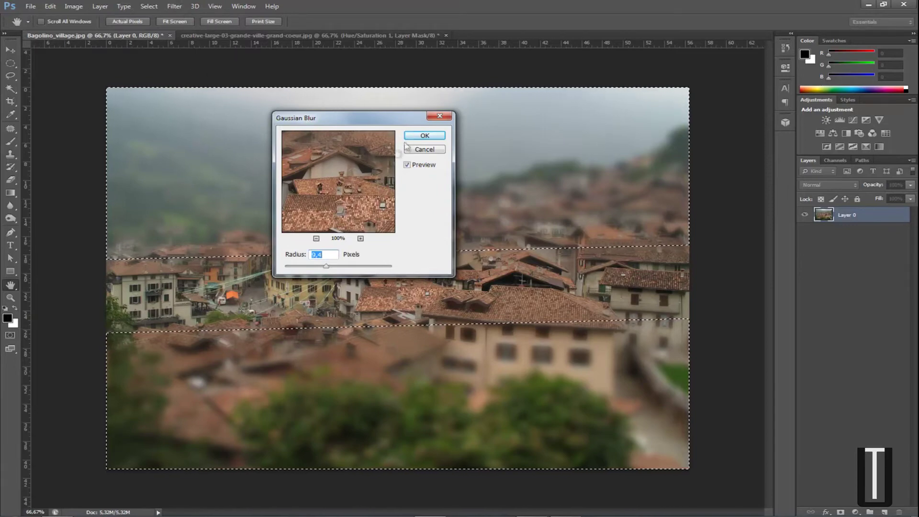
pyautogui.click(330, 255)
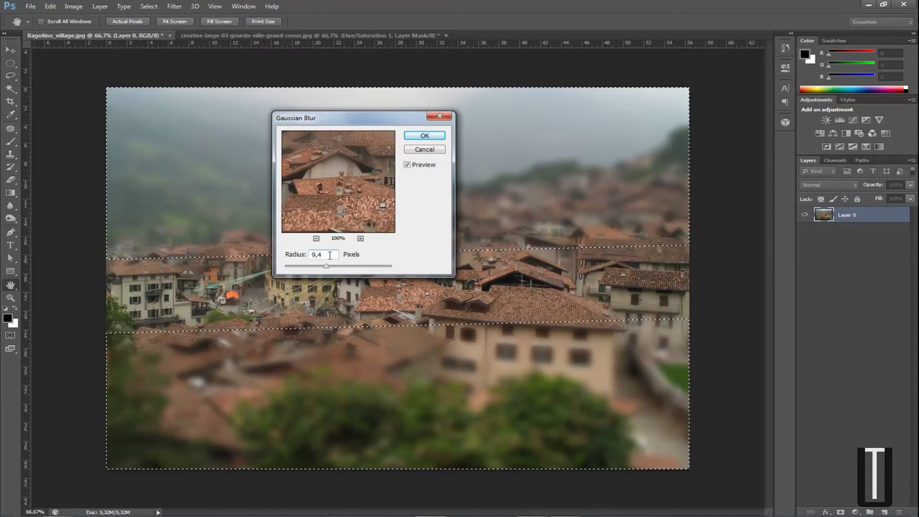
pyautogui.press('BackSpace')
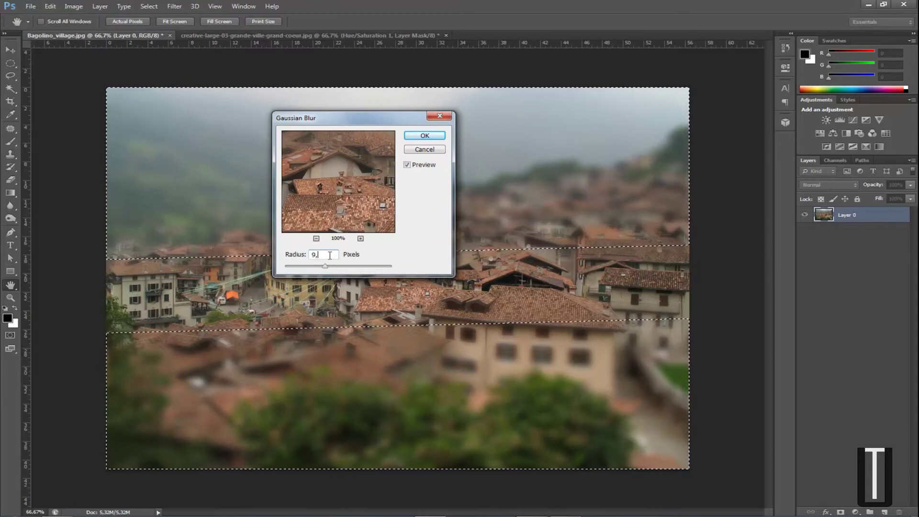
pyautogui.press('BackSpace')
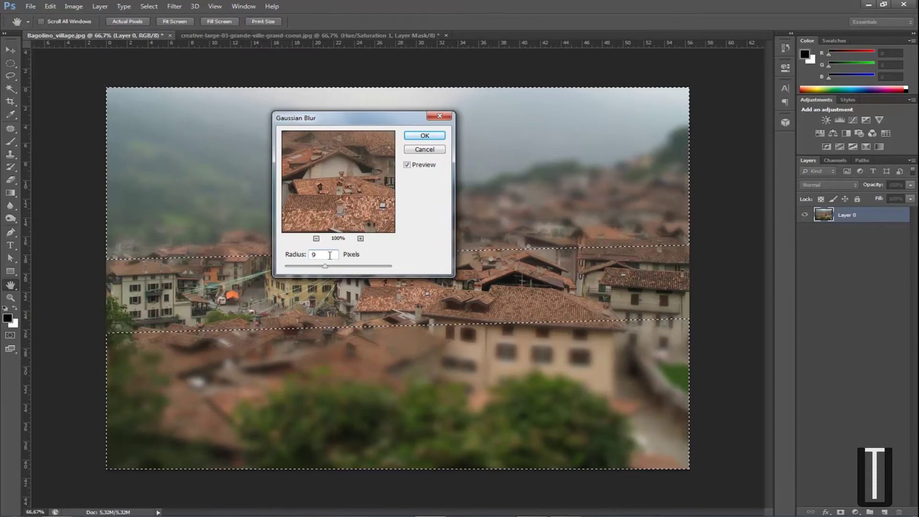
pyautogui.write(',3')
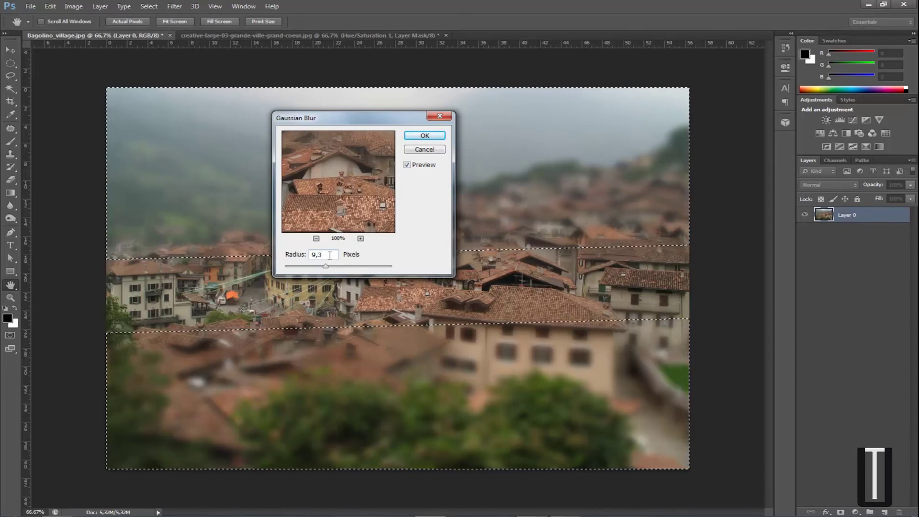
pyautogui.click(424, 136)
pyautogui.press('g')
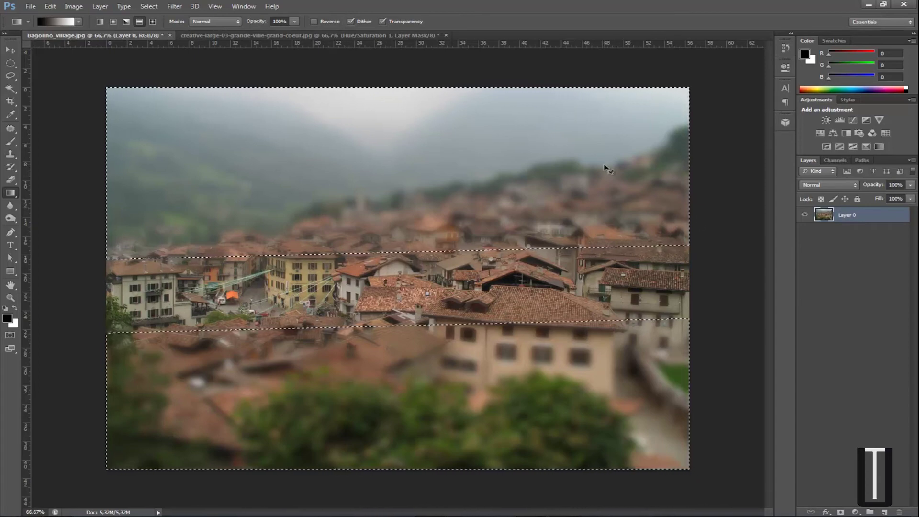
pyautogui.hotkey('ctrl', 'd')
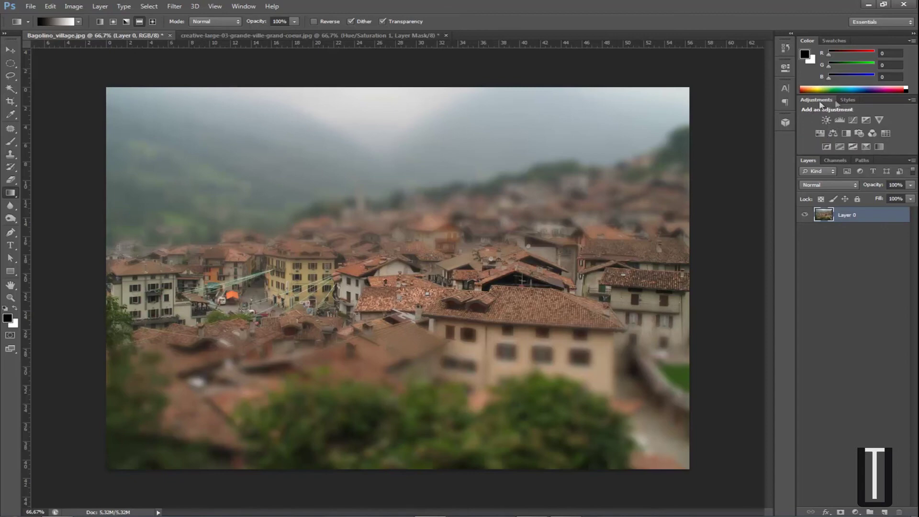
# Hide the Adjustments panel and show it again.
pyautogui.click(247, 8)
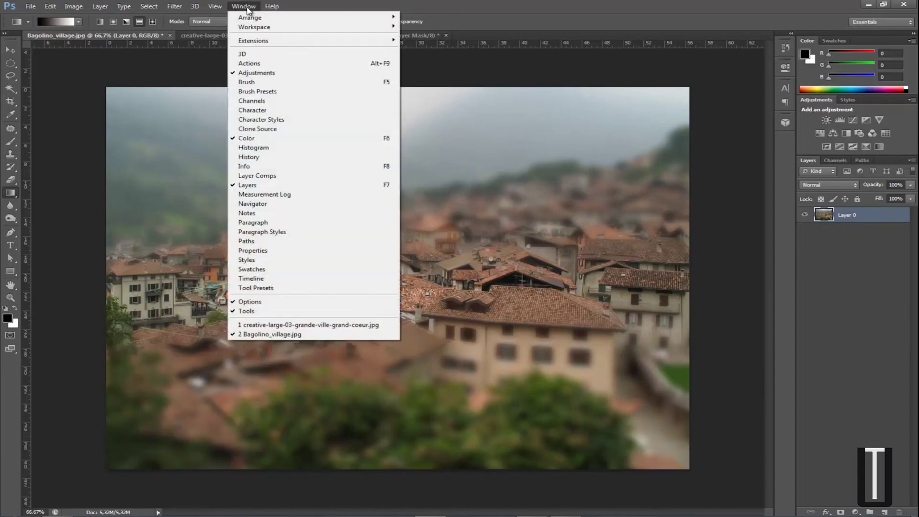
pyautogui.click(266, 73)
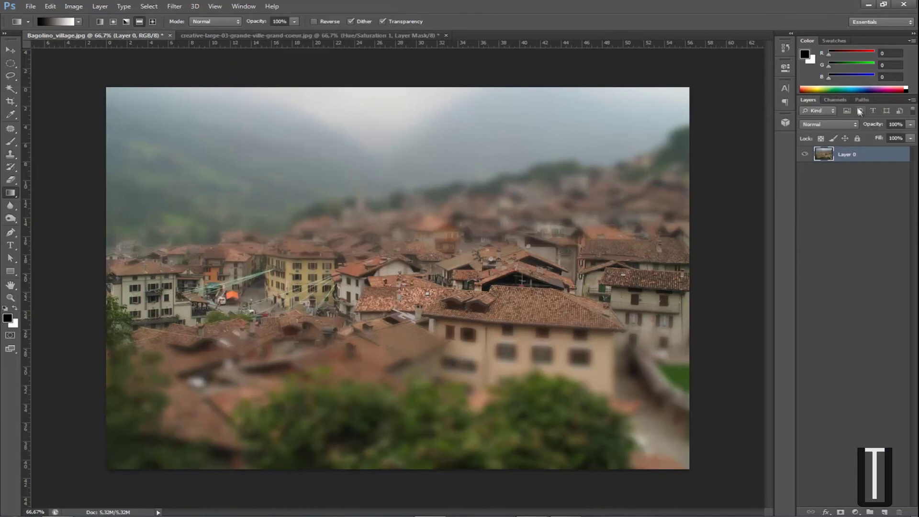
pyautogui.click(245, 7)
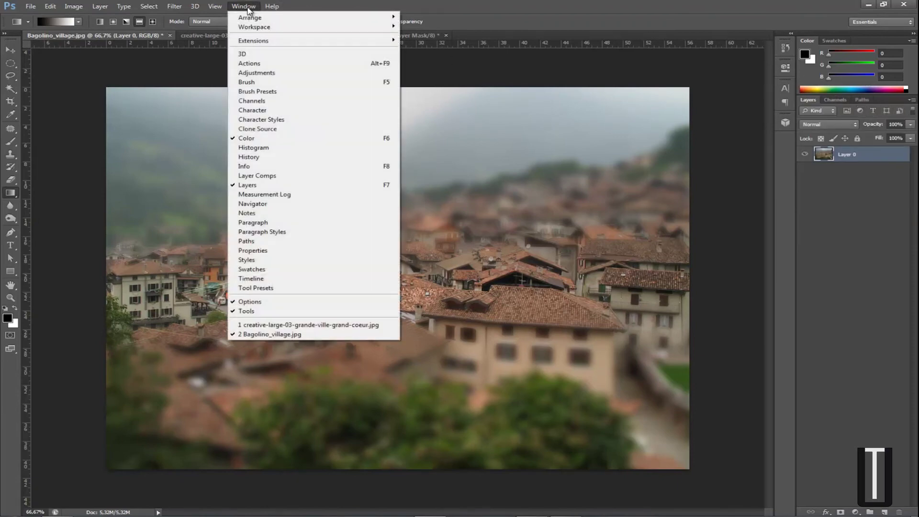
pyautogui.click(280, 73)
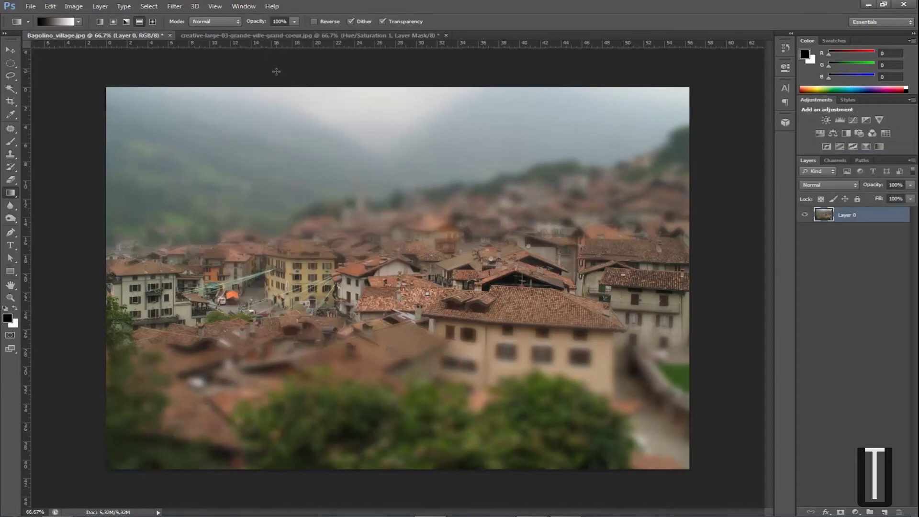
# Add a Hue/Saturation adjustment layer above Layer 0, raise its master saturation moderately and collapse its properties.
pyautogui.click(821, 135)
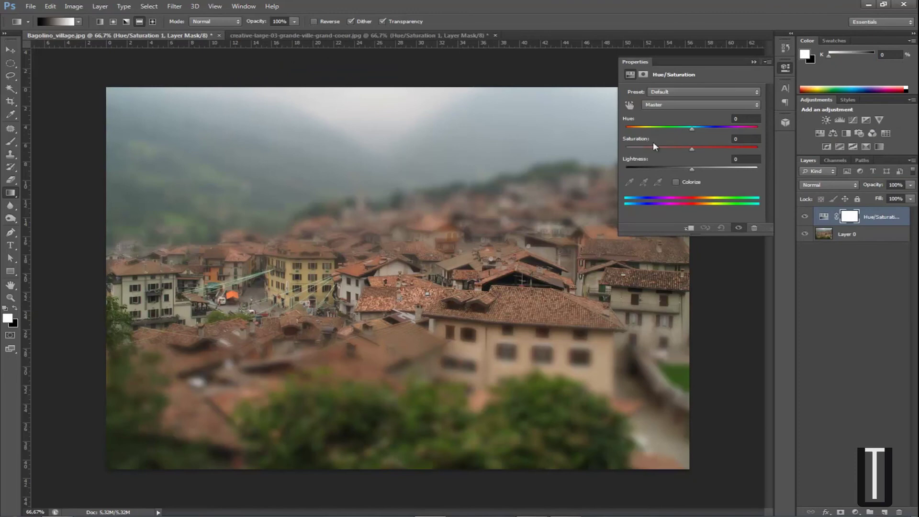
pyautogui.moveTo(692, 147); pyautogui.dragTo(705, 147)
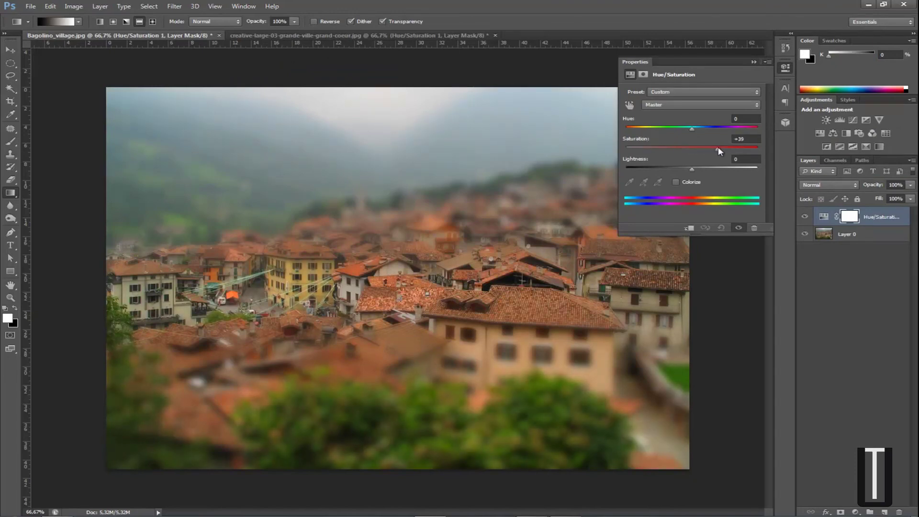
pyautogui.moveTo(716, 146); pyautogui.dragTo(712, 146)
pyautogui.click(753, 62)
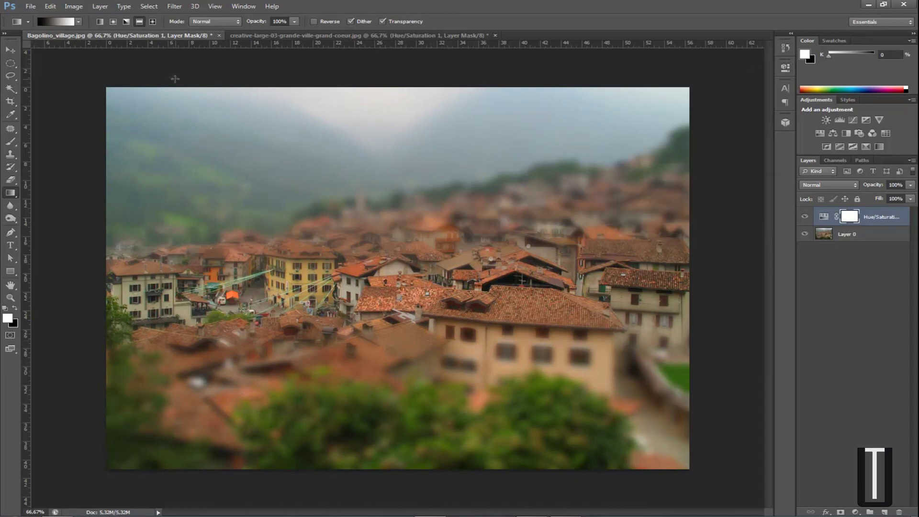
# Float the creative-large-03-grande-ville-grand-coeur.jpg document in its own window beside the blurred village photo to compare them.
pyautogui.moveTo(292, 35); pyautogui.dragTo(579, 109)
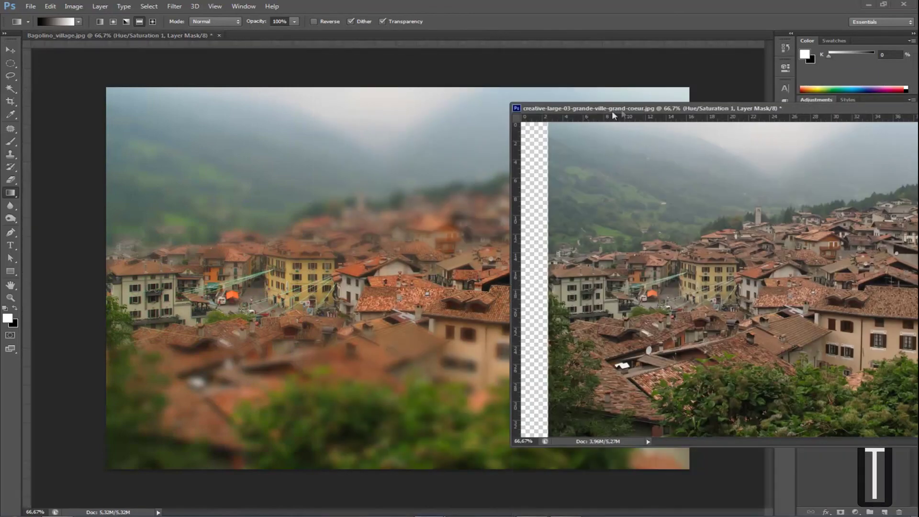
pyautogui.moveTo(640, 107); pyautogui.dragTo(655, 41)
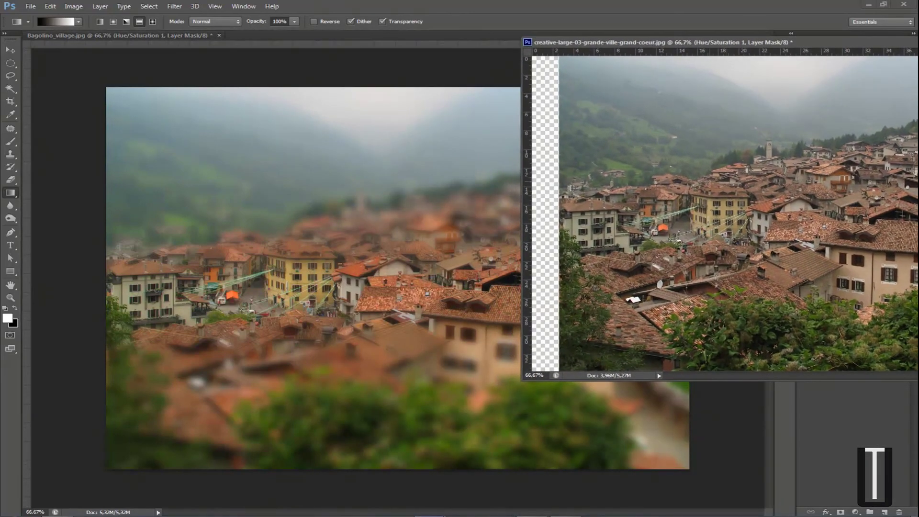